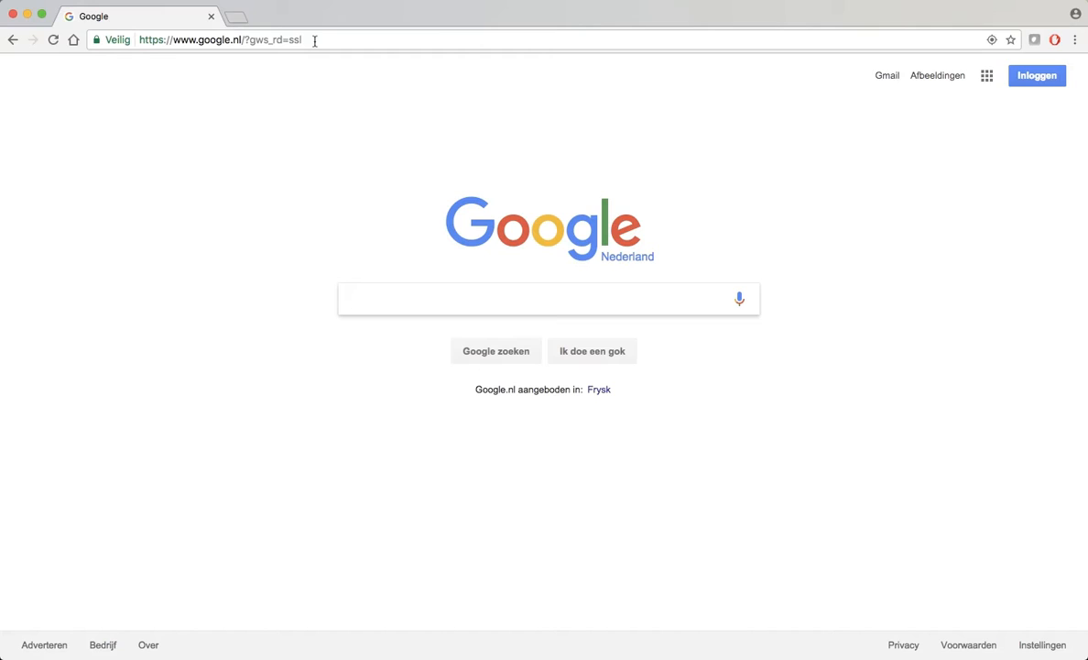
left_click(314, 40)
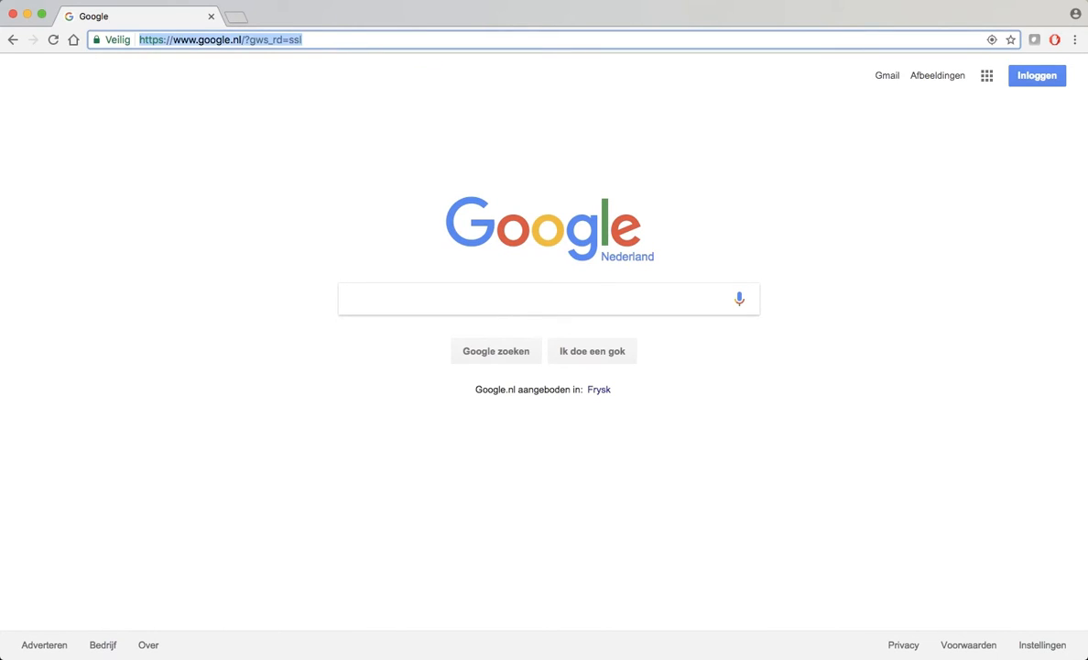
type("www.syts")
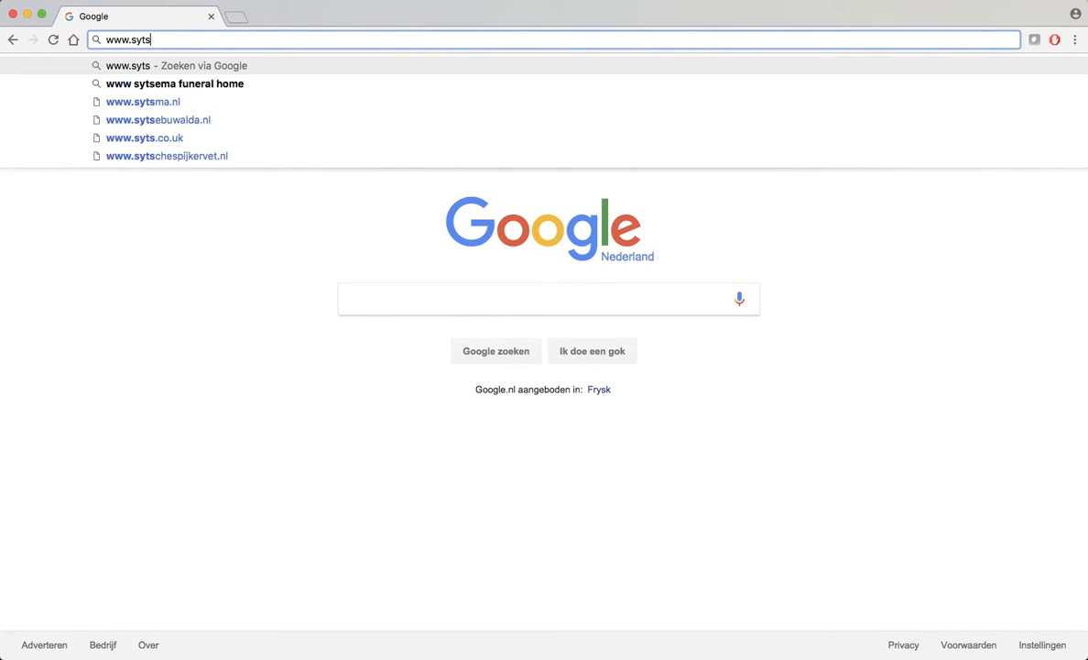
key("BackSpace")
key("BackSpace")
type("sdea.com")
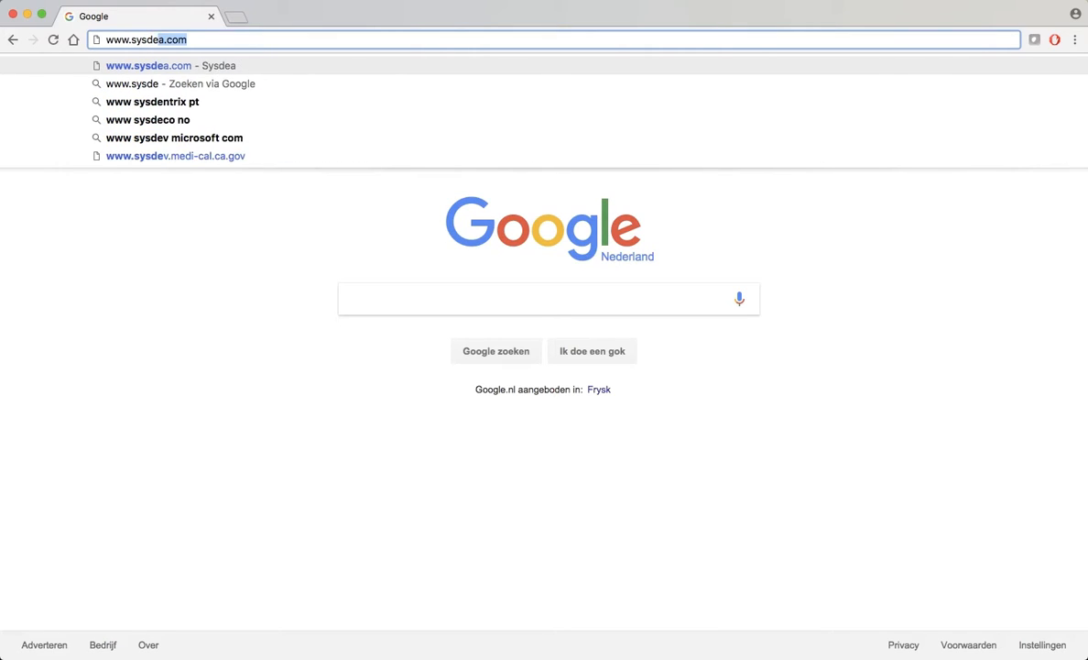
key("Return")
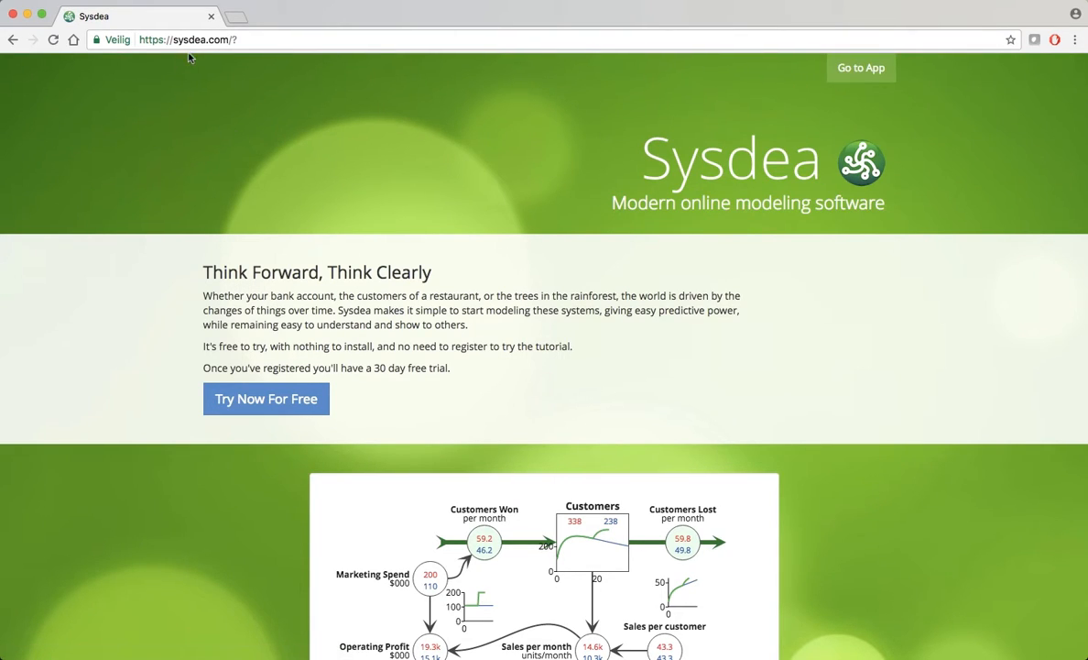
left_click(875, 69)
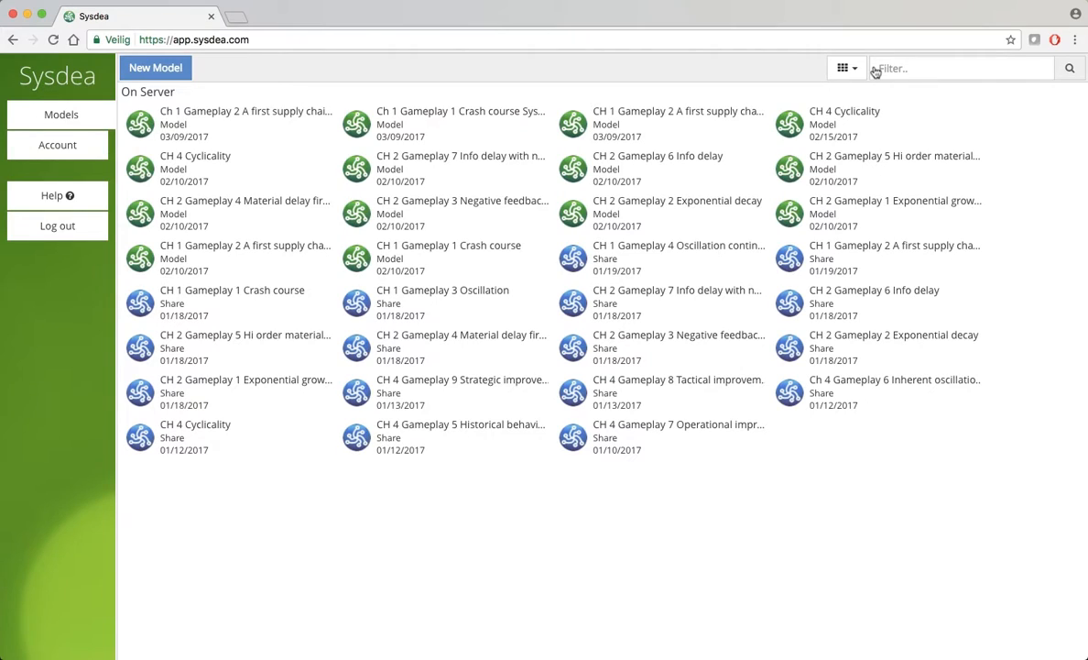
- Create a new model with the filename "Ch1 GP 1 A crash course in Sysdea"
left_click(170, 72)
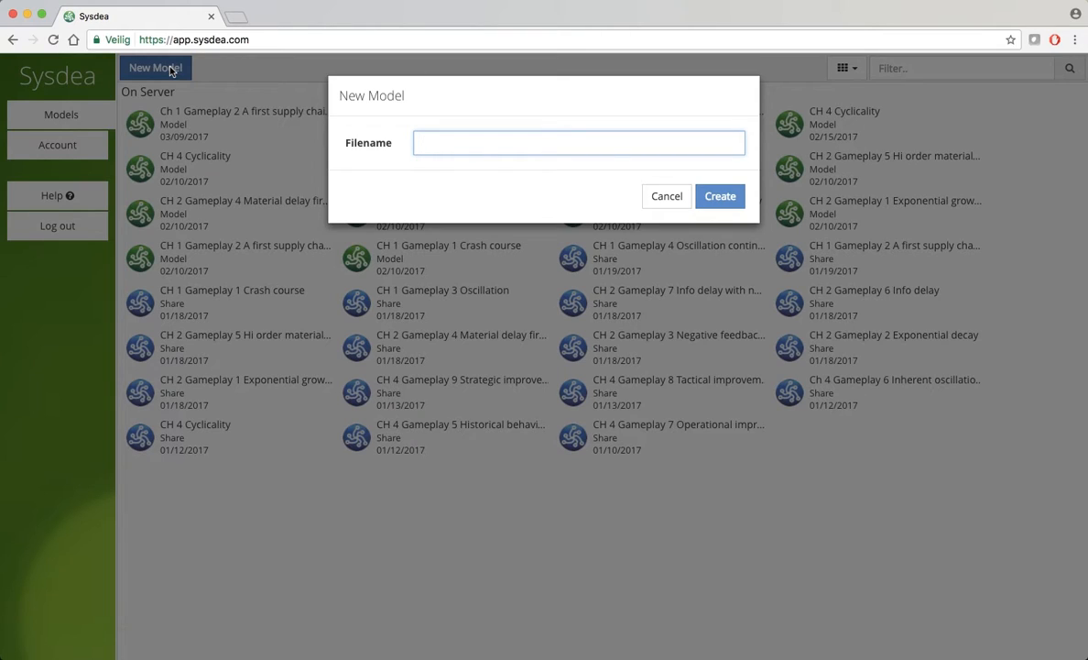
type("Ch")
type("5")
type("GP 1")
type(" Ac")
key("BackSpace")
type("crash course in S")
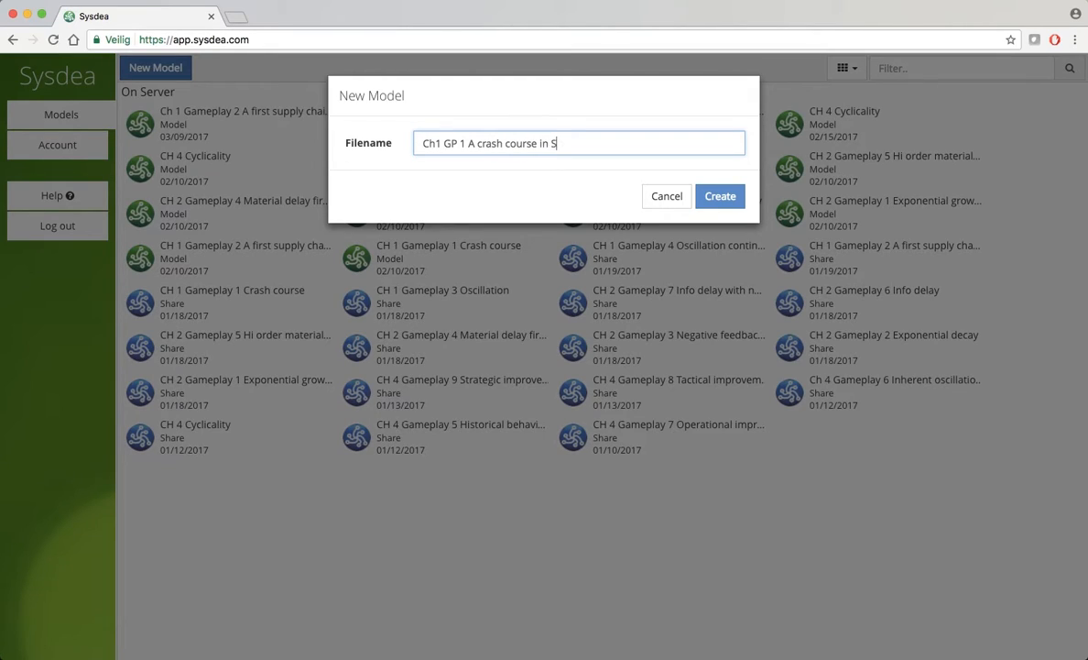
type("ysdea")
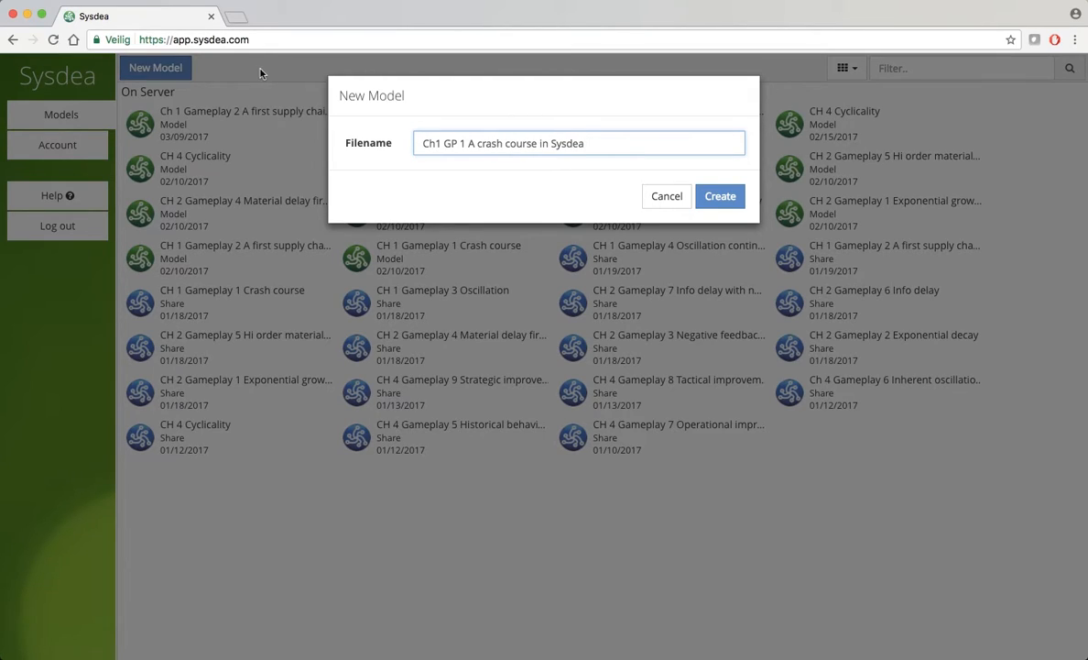
left_click(720, 197)
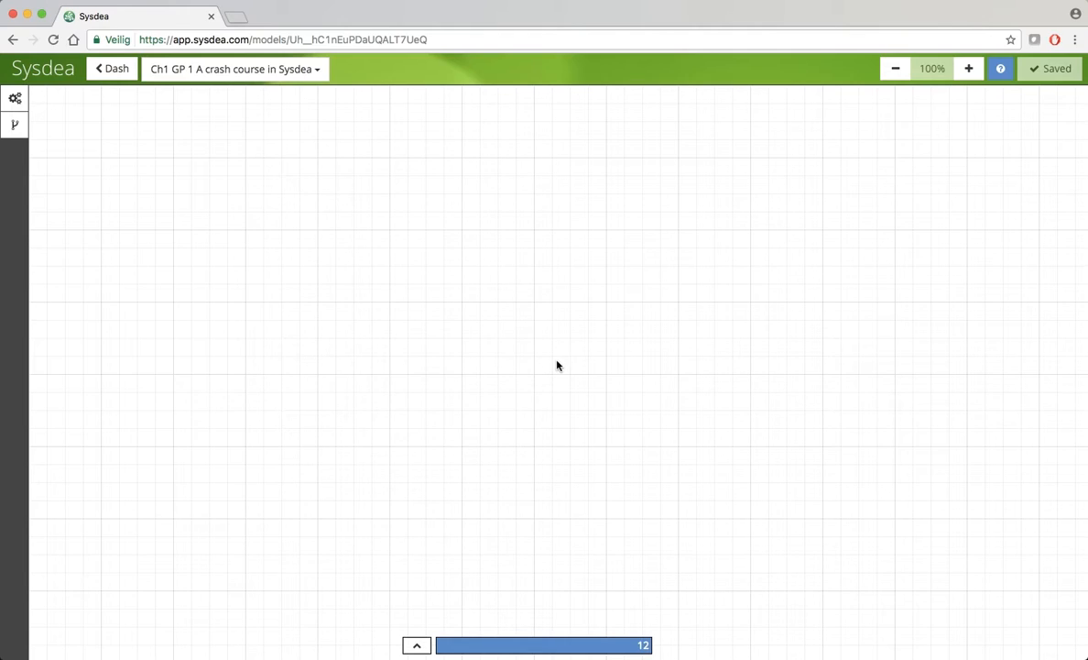
- Add a stock to the upper middle of the empty model canvas
right_click(482, 252)
left_click(484, 252)
right_click(486, 252)
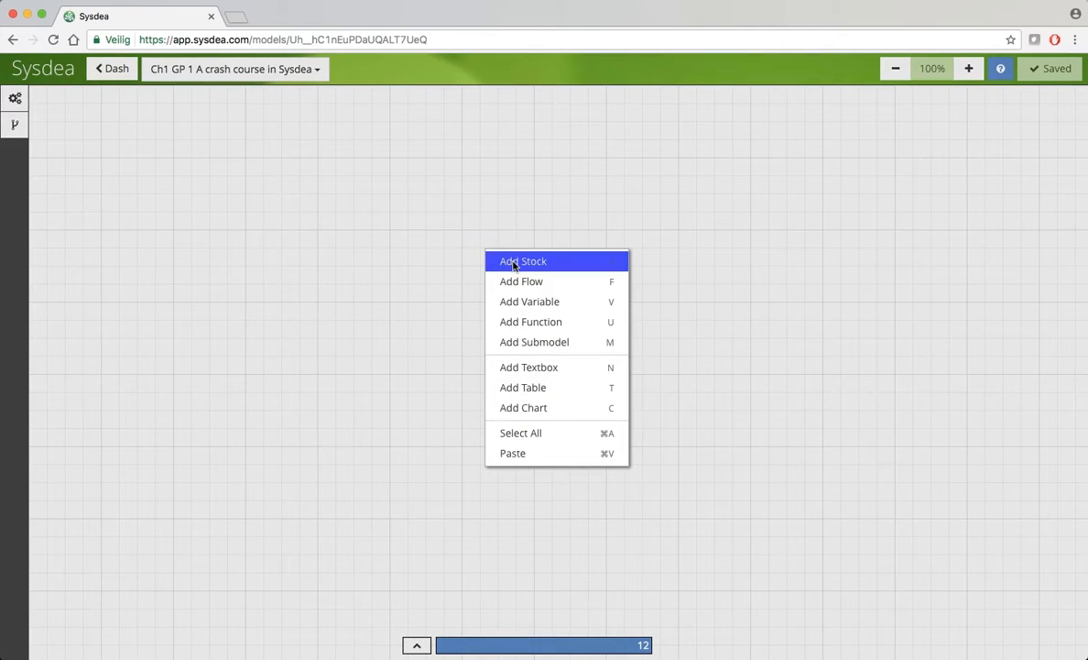
left_click(514, 261)
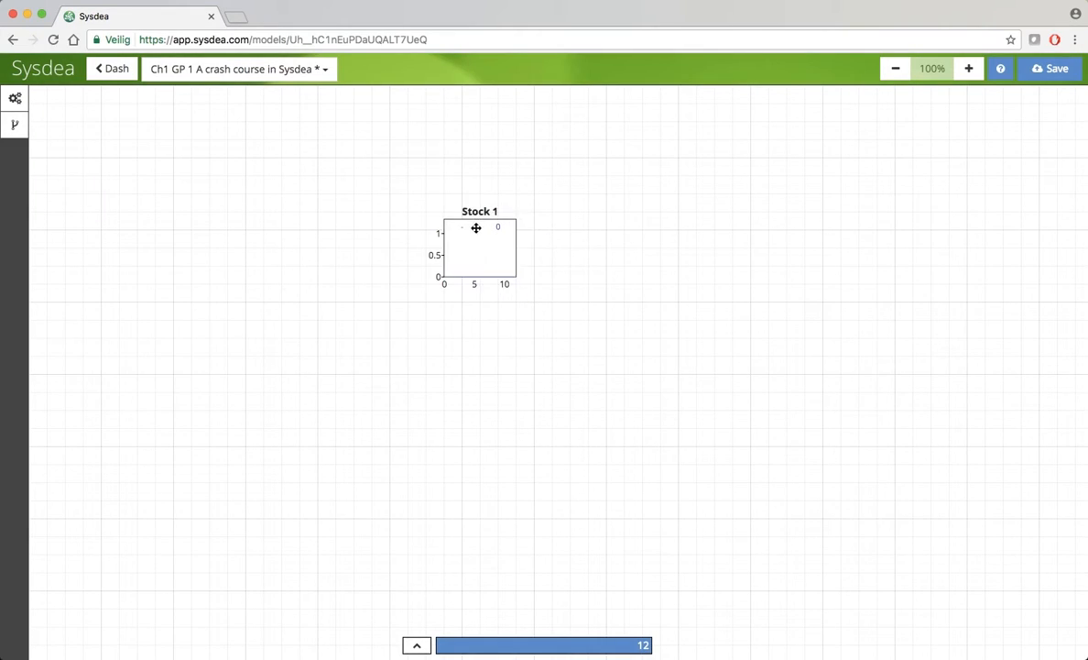
- Rename the stock to Work and set its formula to 500
left_click(481, 241)
triple_click(578, 228)
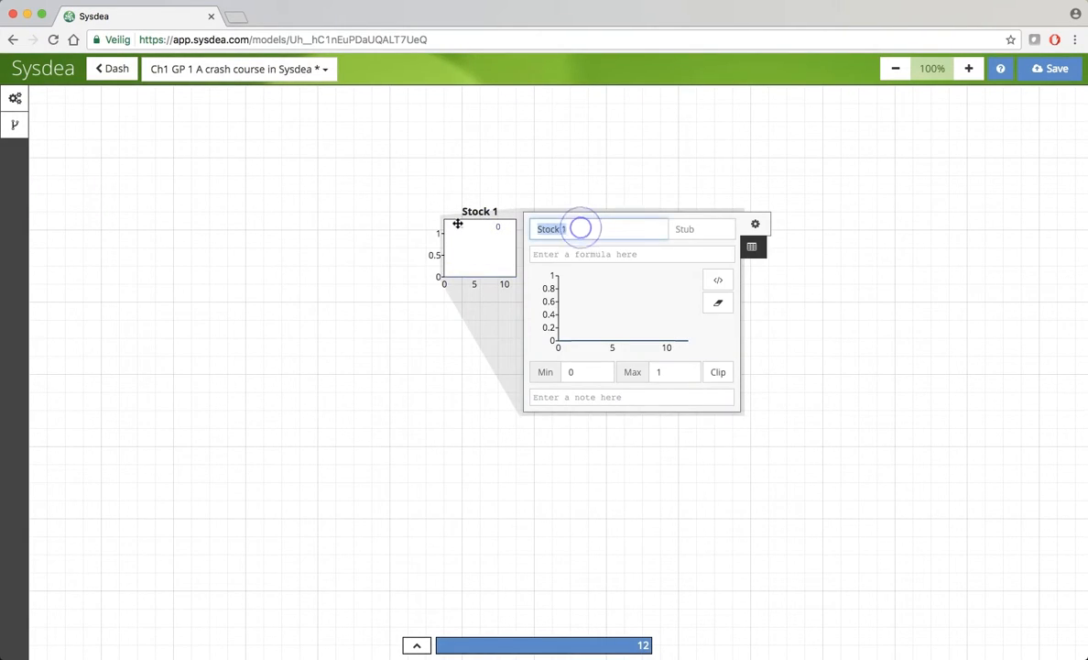
type("Work")
left_click(566, 254)
type("500")
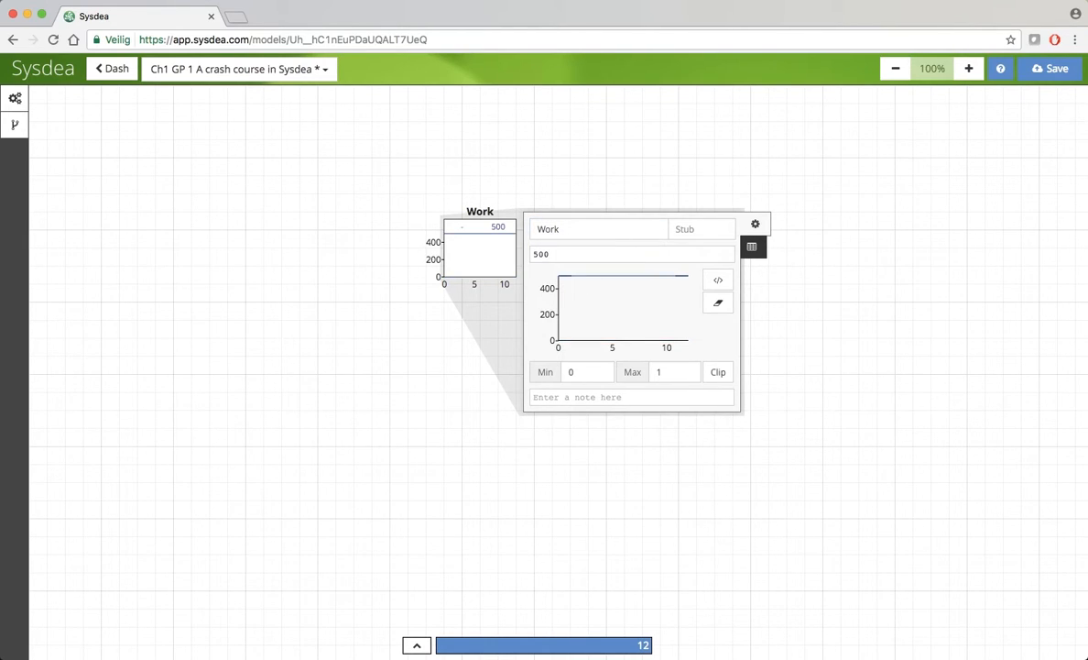
key("Return")
key("BackSpace")
left_click(799, 309)
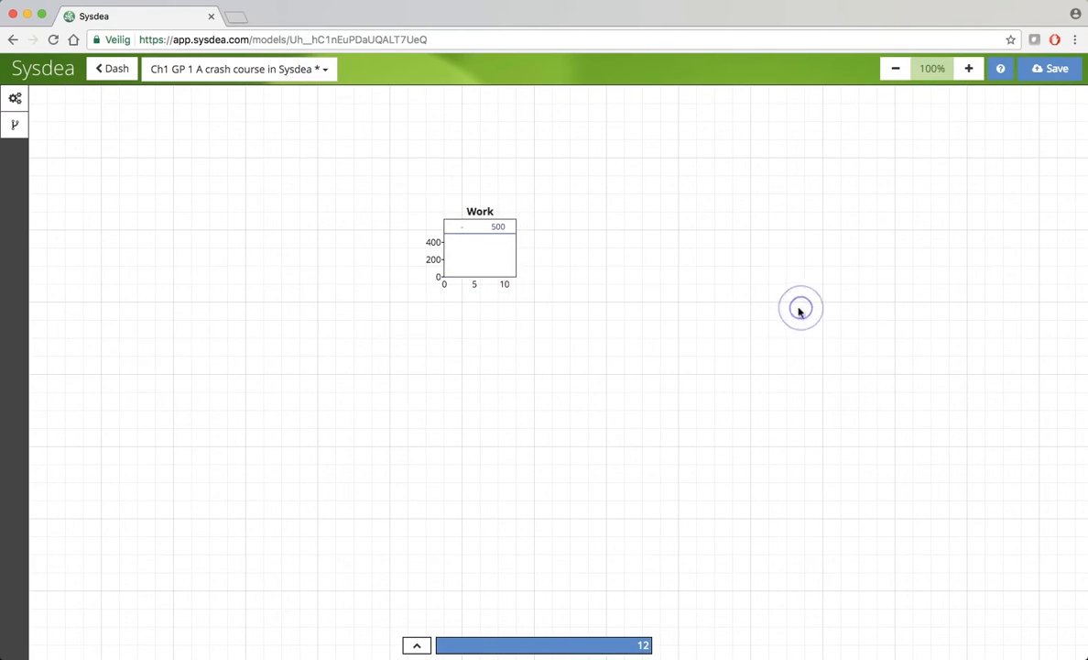
- Add a flow before the Work stock and connect its outgoing end to that stock
right_click(310, 248)
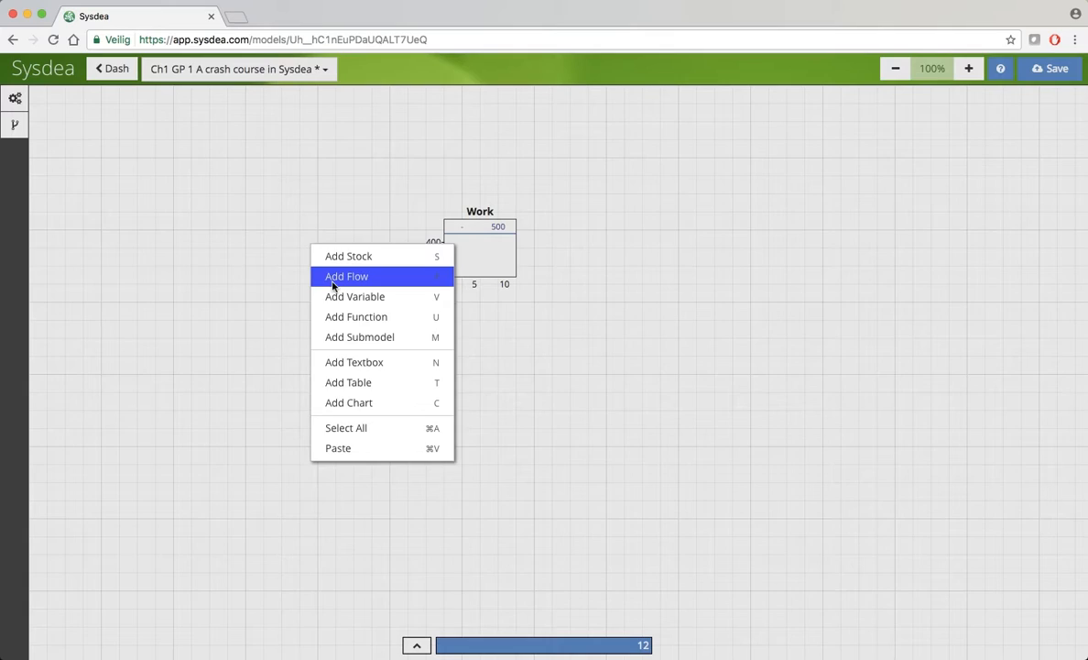
left_click(332, 276)
left_click_drag(355, 248, 461, 242)
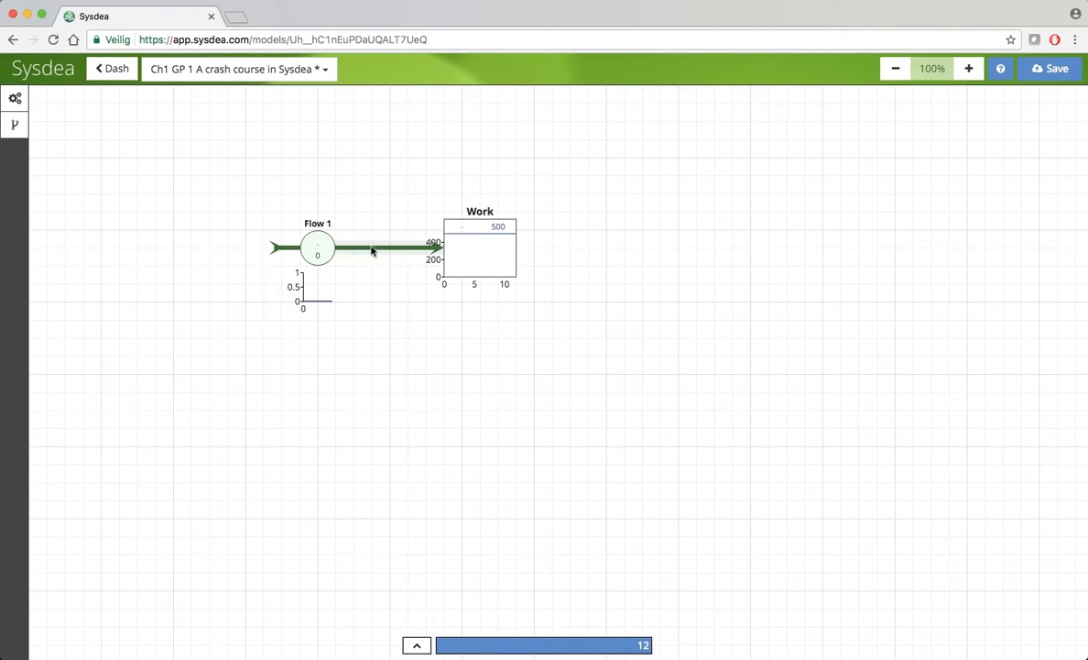
- Rename the inflow to New Work and set its formula to 500
left_click(323, 246)
left_click(397, 239)
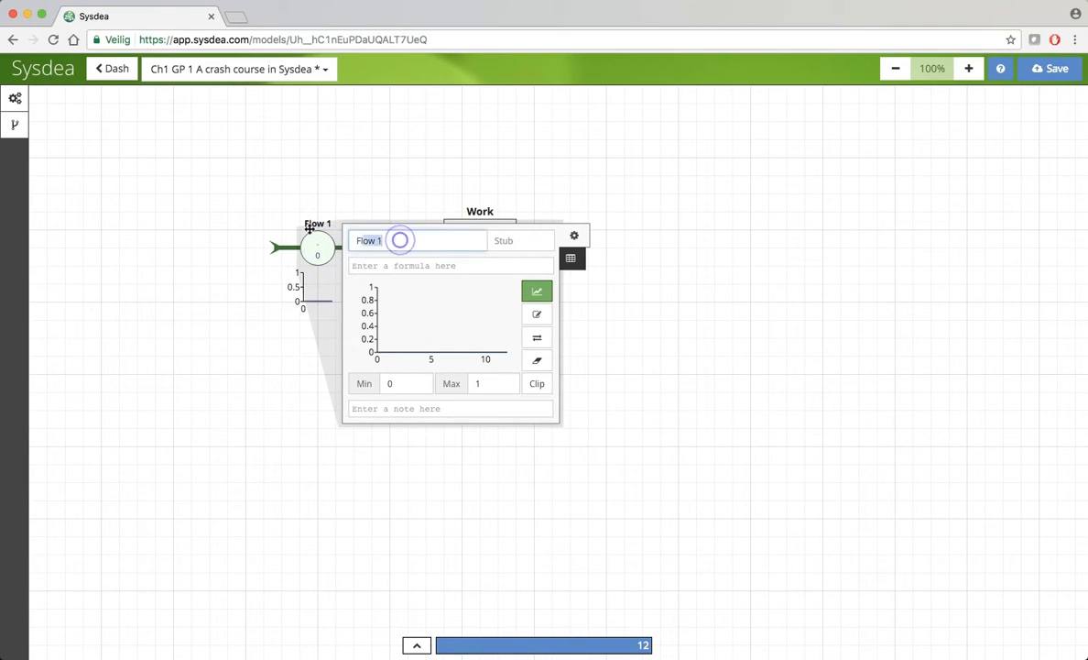
type("New Work")
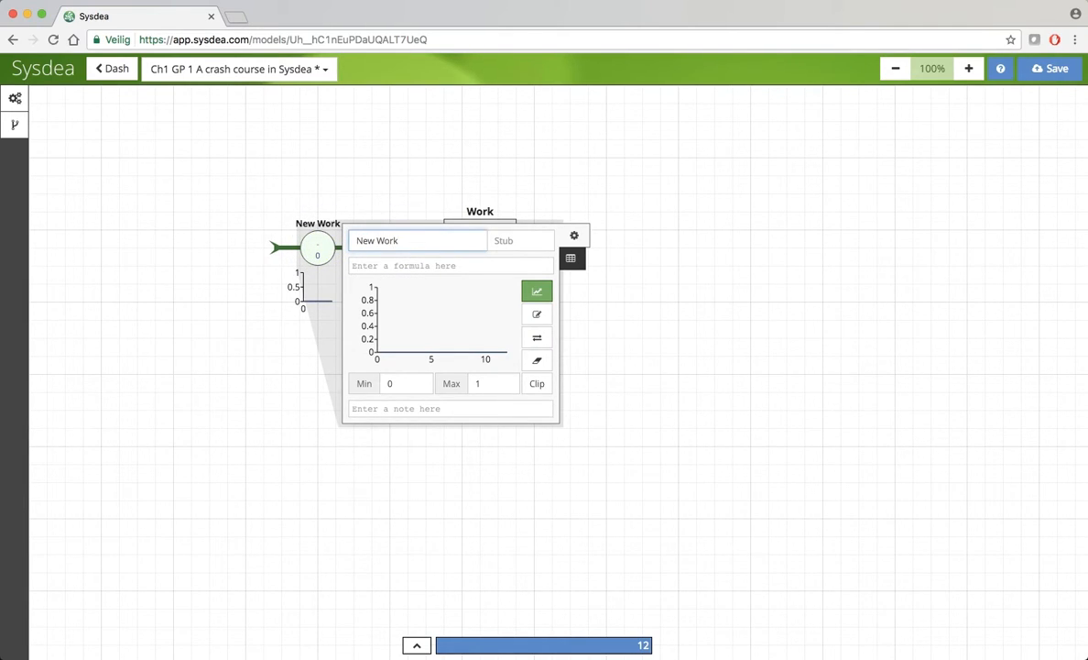
left_click(418, 267)
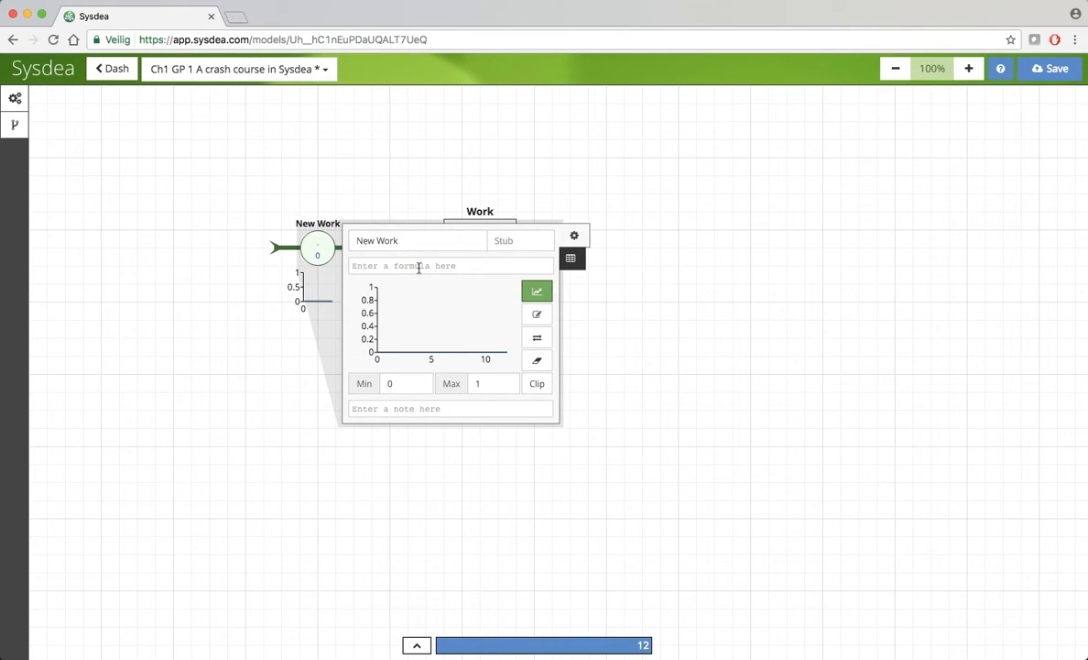
type("500")
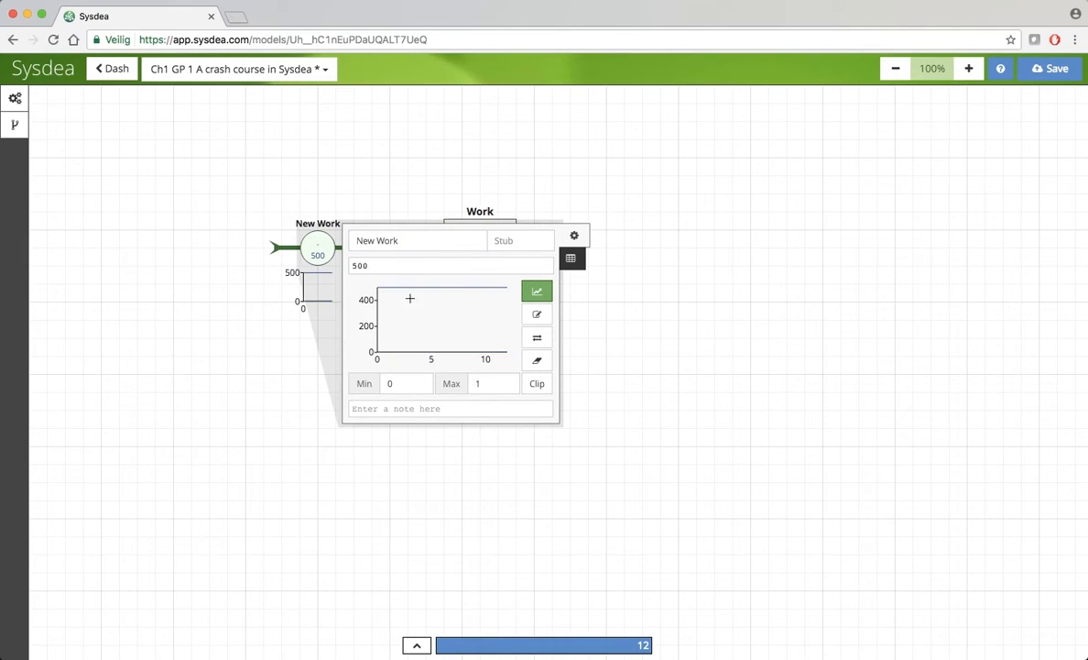
left_click(255, 368)
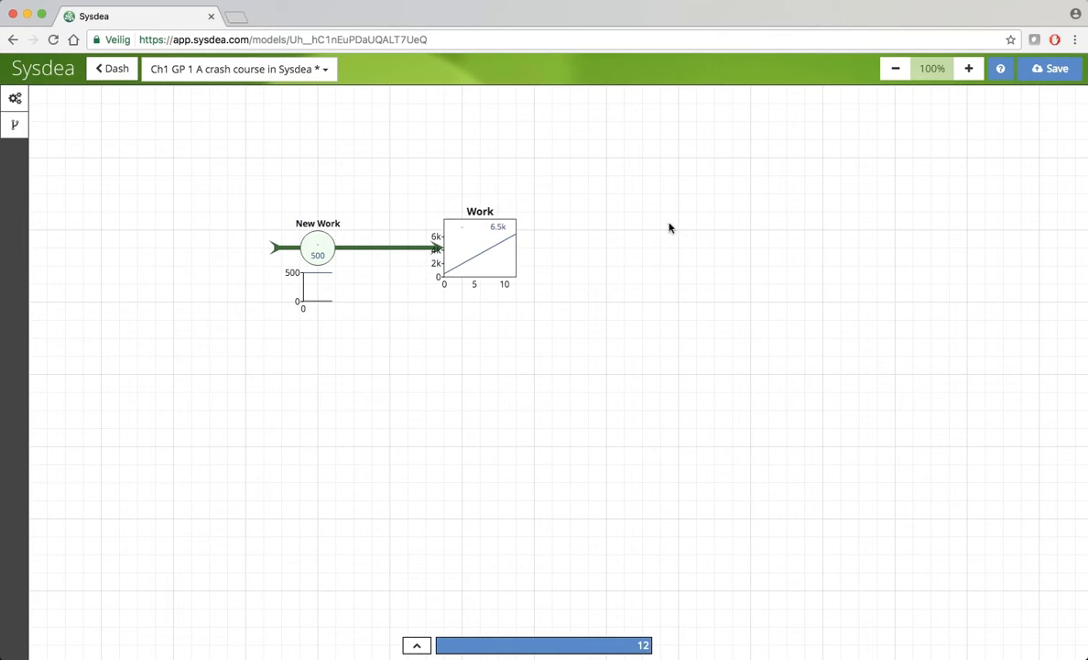
- Add an outflow named Completion rate from the Work stock, with a formula of 1000
key("f")
left_click_drag(564, 248, 507, 244)
left_click(605, 247)
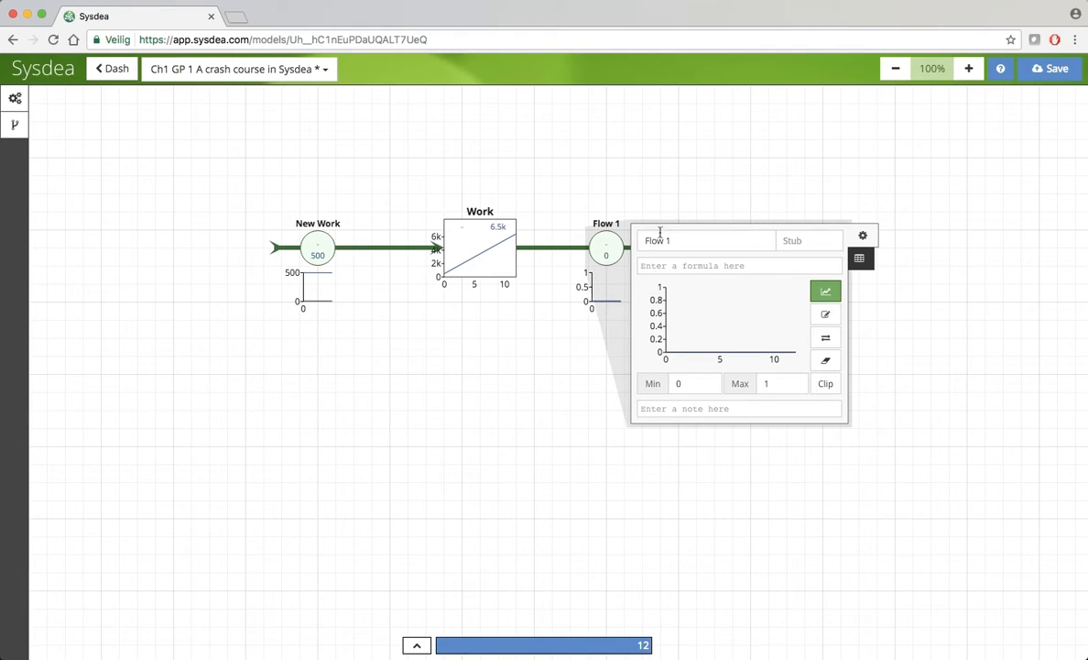
left_click(689, 240)
type("Com")
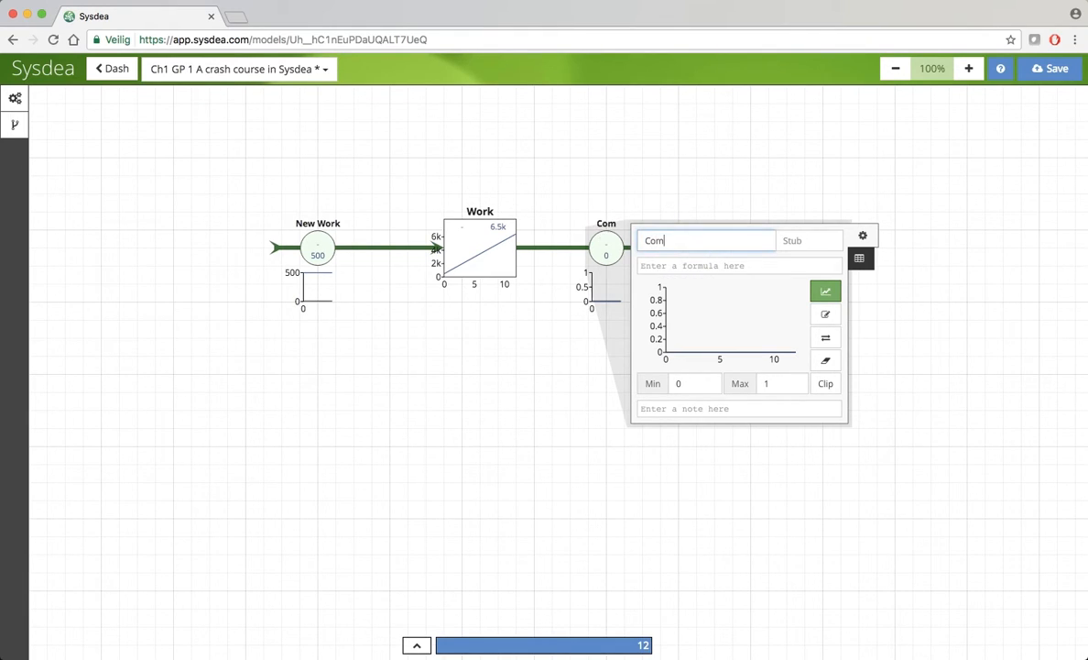
type("pletion rate")
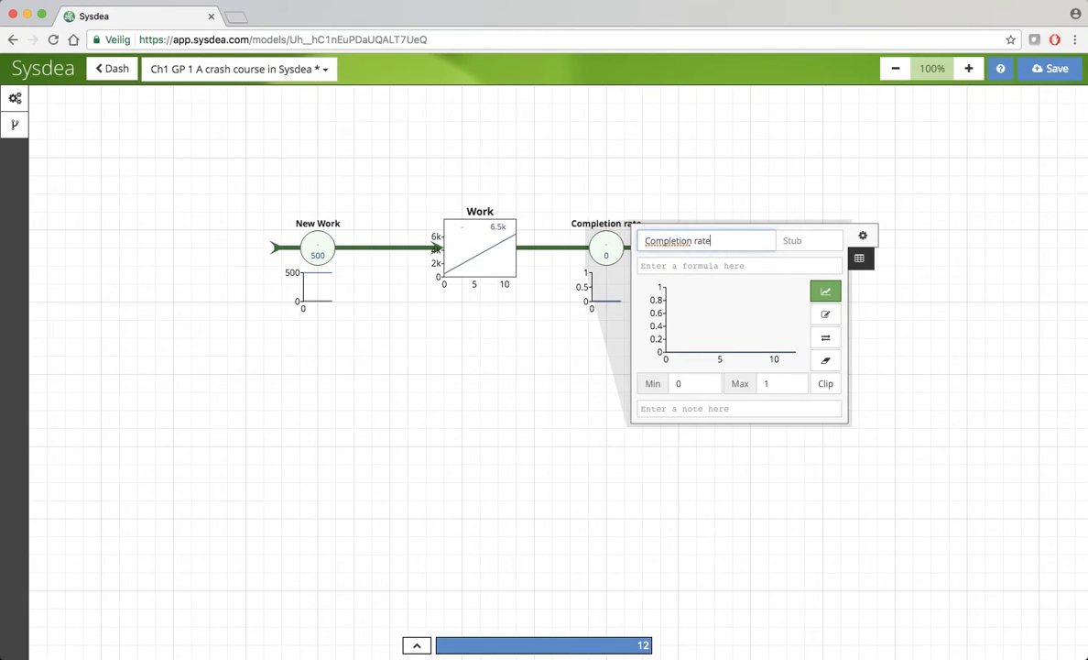
left_click(659, 266)
type("1000")
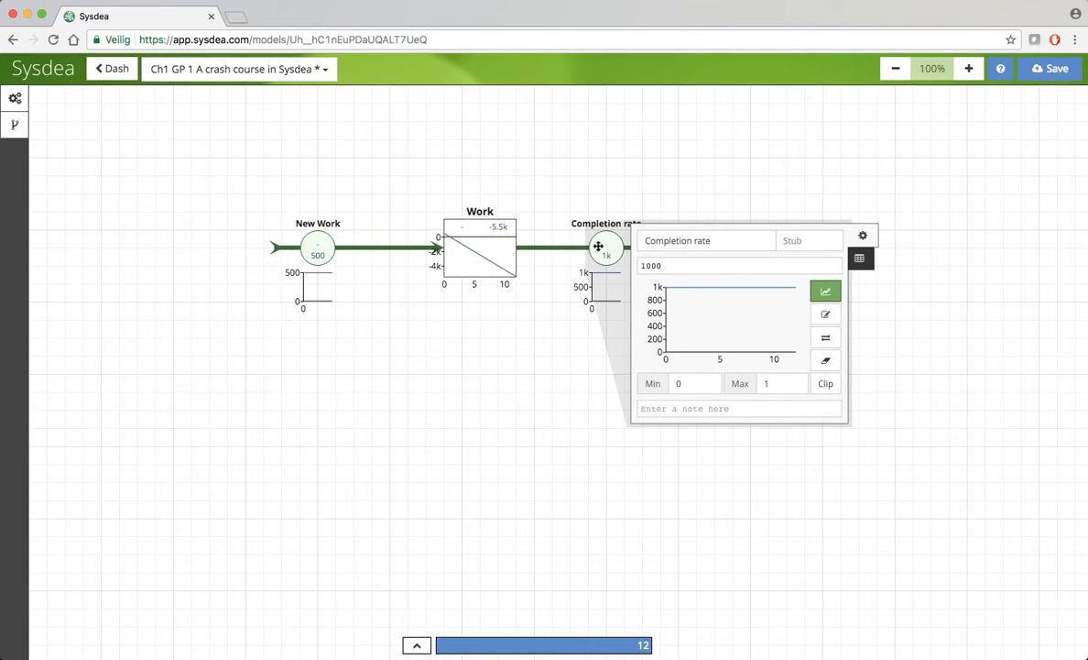
left_click(906, 342)
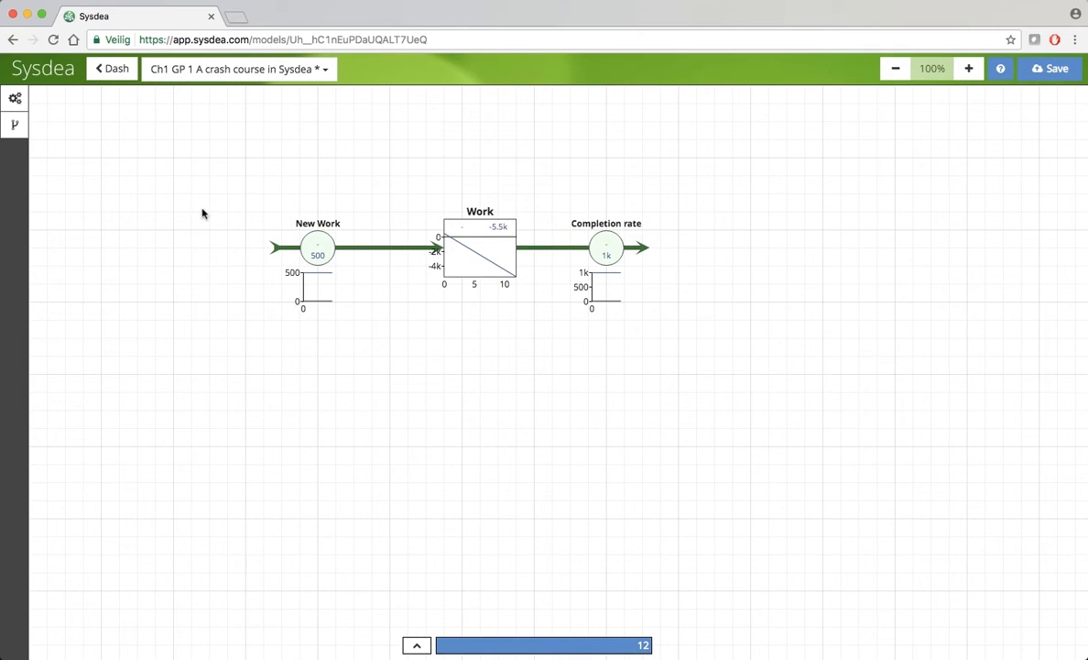
- Link the Work stock to the Completion rate flow and set the flow's formula to MIN(1000,"Work")
left_click_drag(478, 291, 608, 270)
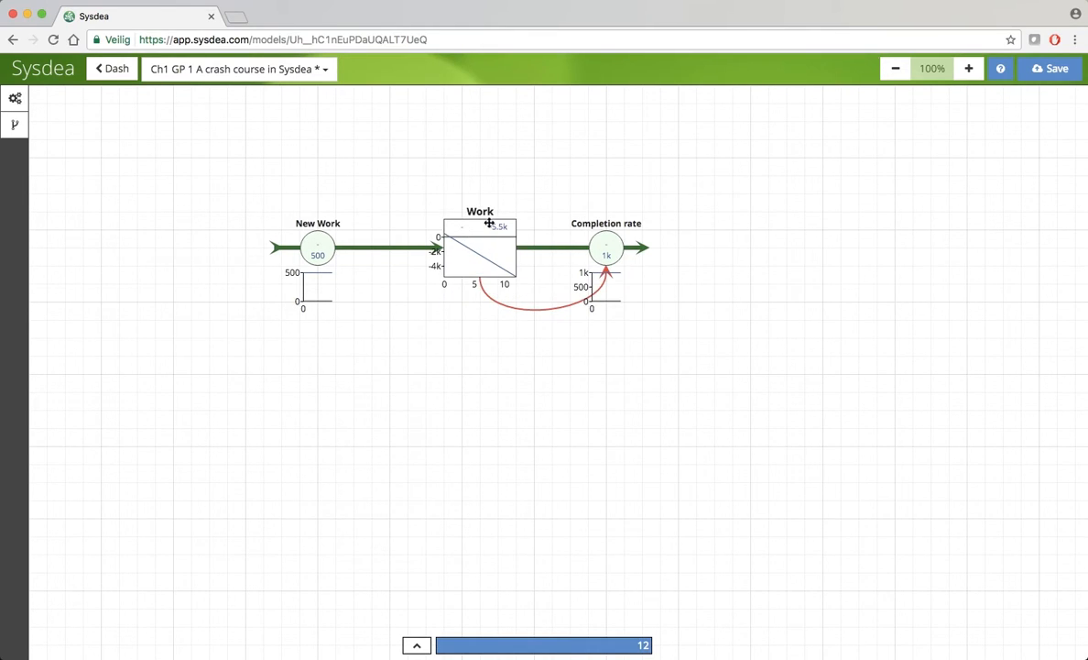
left_click(608, 257)
type("1000")
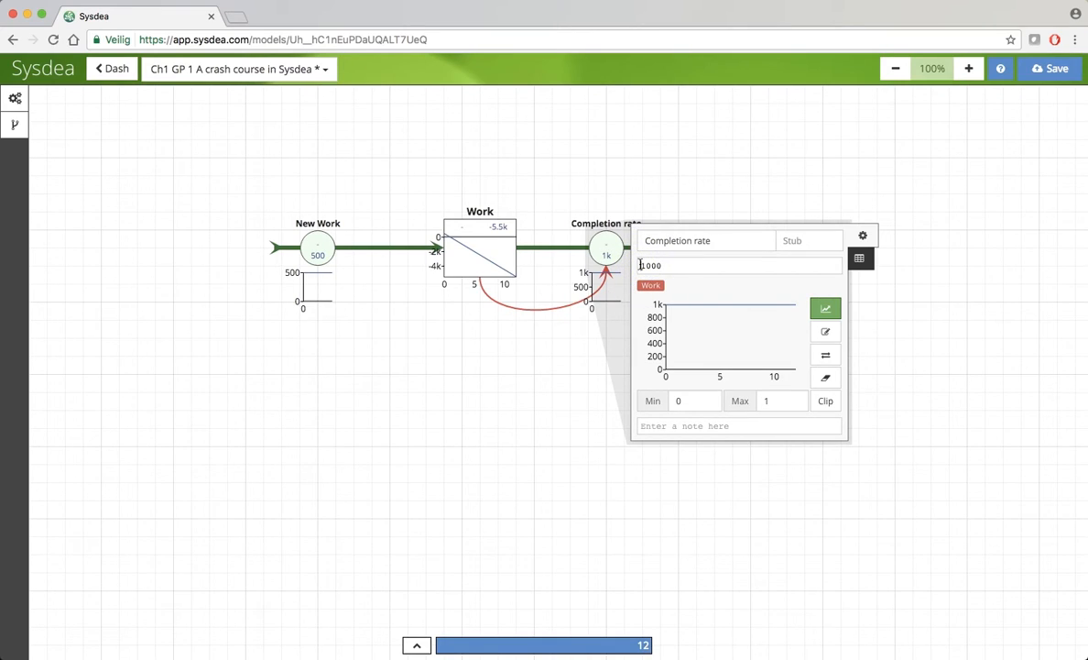
type("W")
type("IN")
type("(")
left_click(690, 267)
type(",")
left_click(656, 287)
type(")")
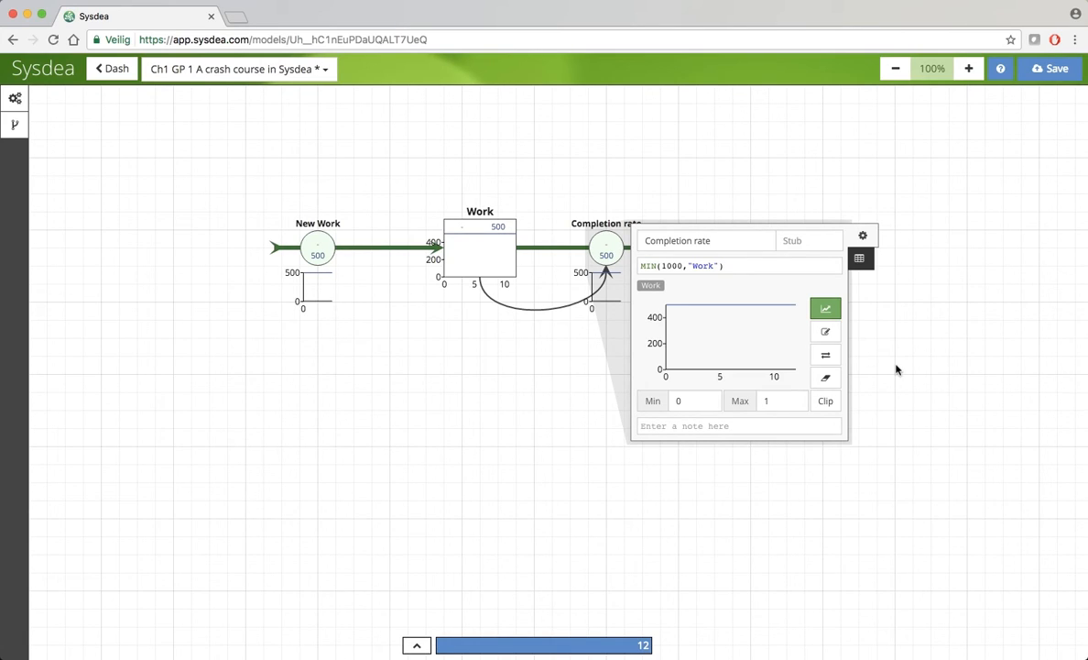
left_click(916, 388)
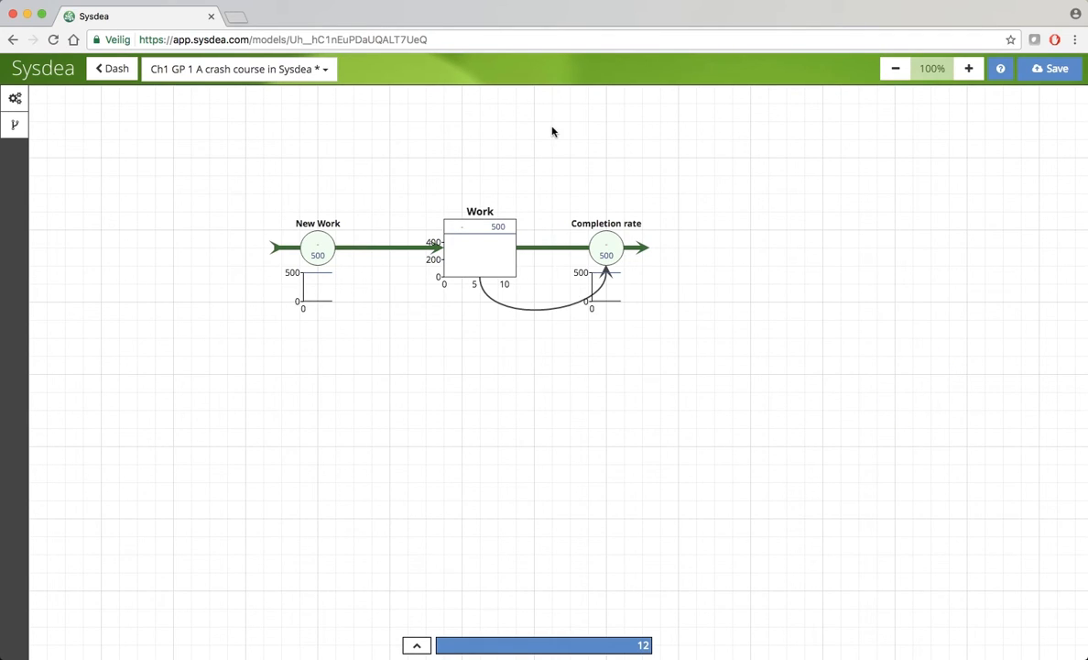
- Add a chart beyond the Completion rate flow and plot the Work stock on it
right_click(853, 210)
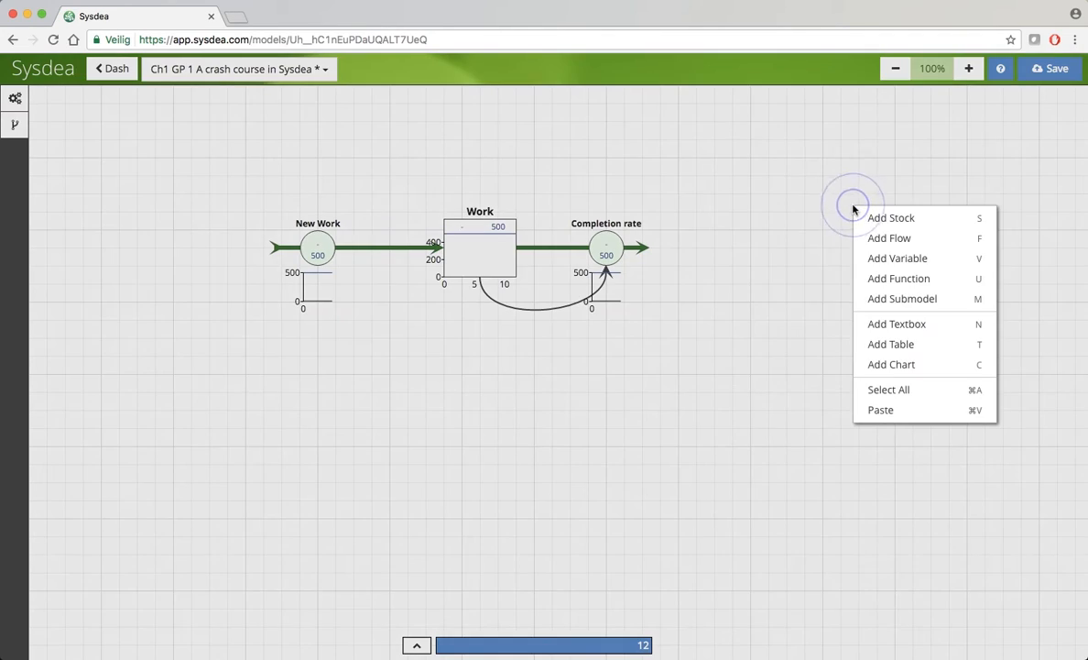
left_click(882, 363)
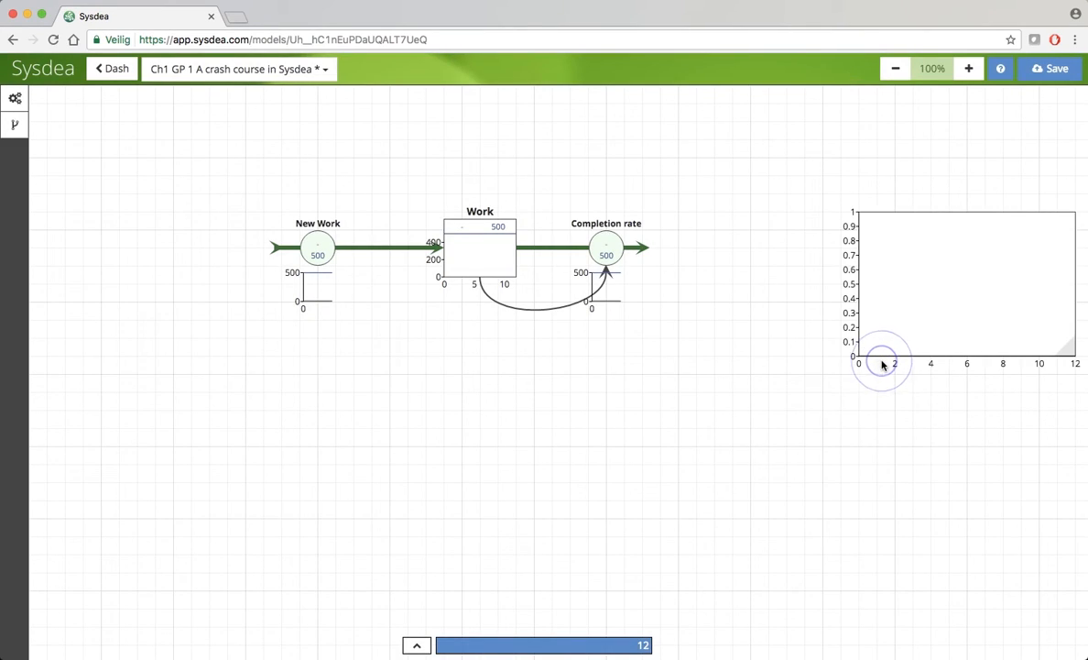
right_click(492, 217)
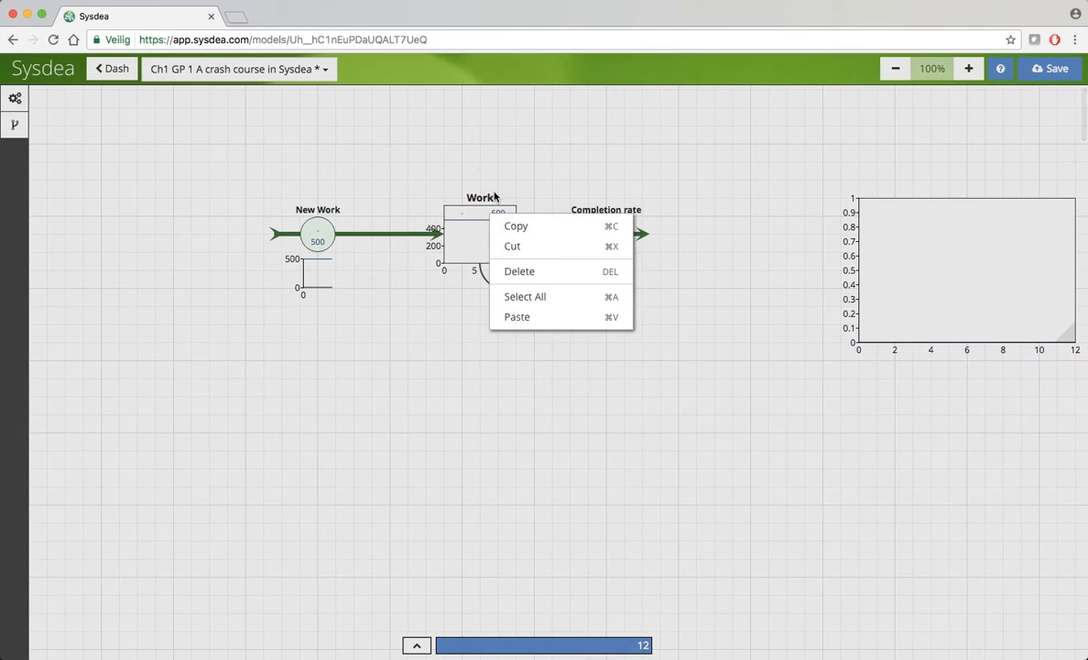
left_click(500, 183)
left_click(497, 199)
left_click_drag(497, 197, 872, 213)
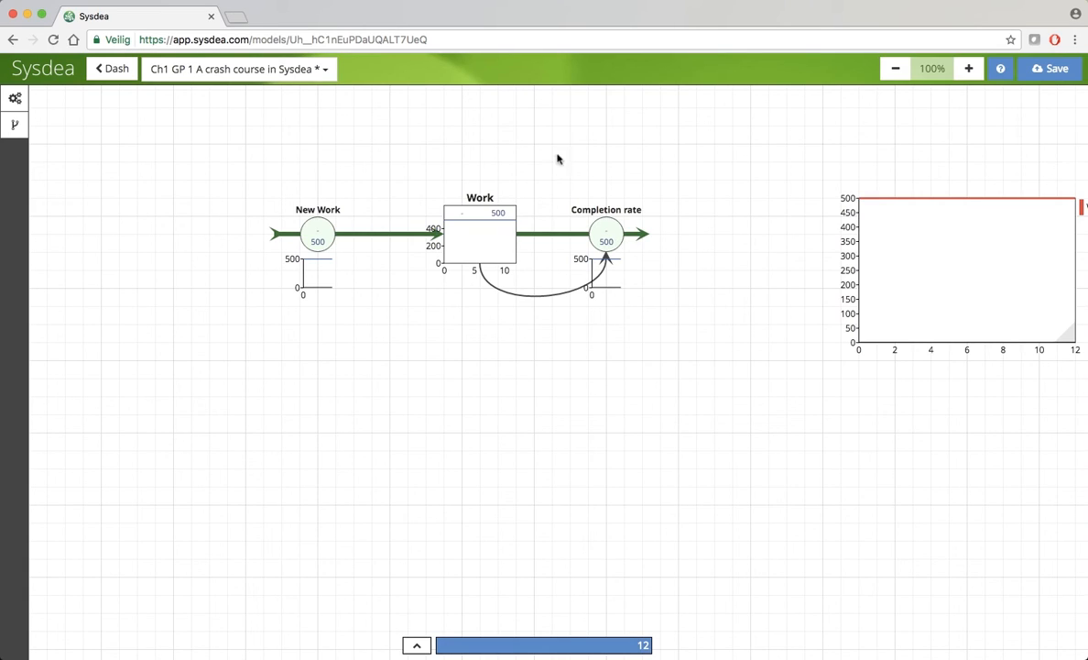
- Add a stock named Capacity available below the Completion rate flow and set its formula to 1000
right_click(632, 410)
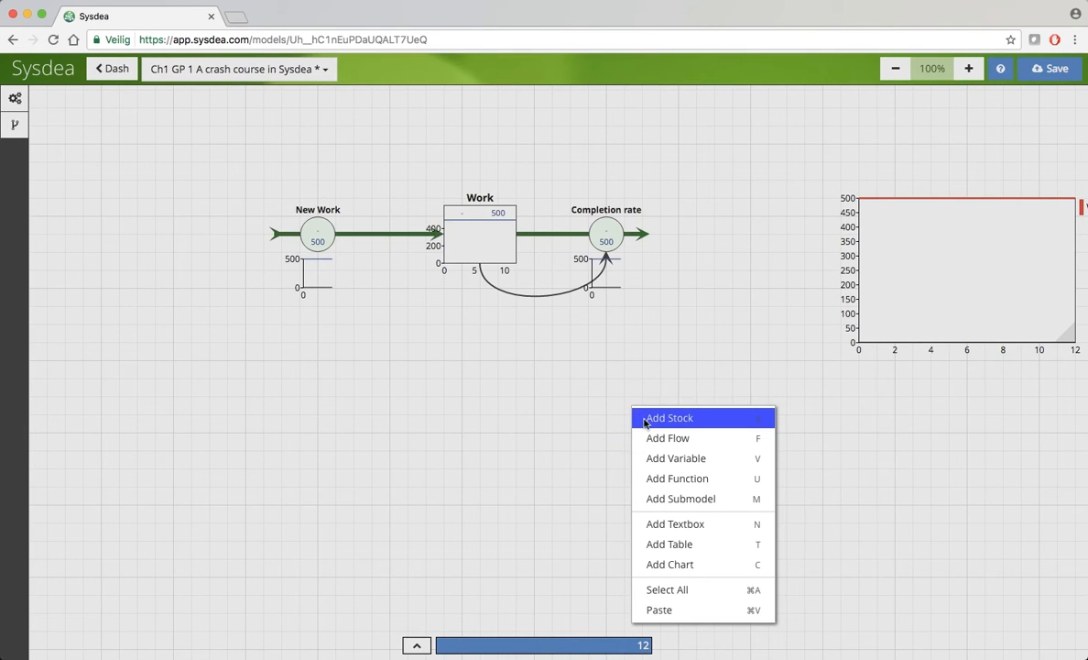
left_click(644, 418)
left_click(624, 362)
left_click(724, 376)
triple_click(724, 377)
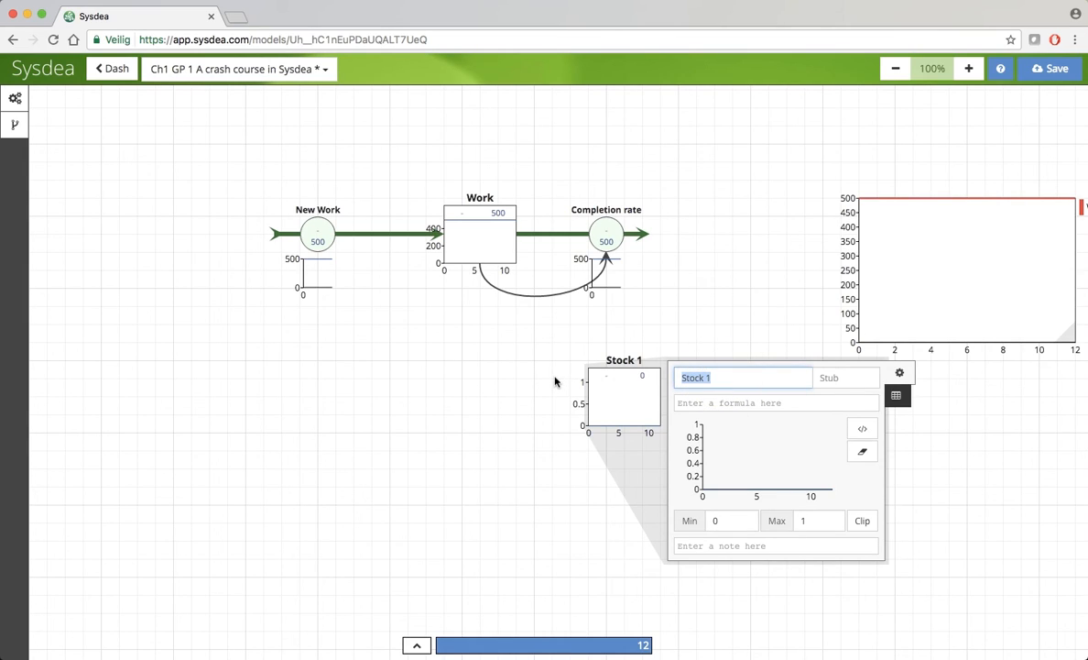
type("Capacity available")
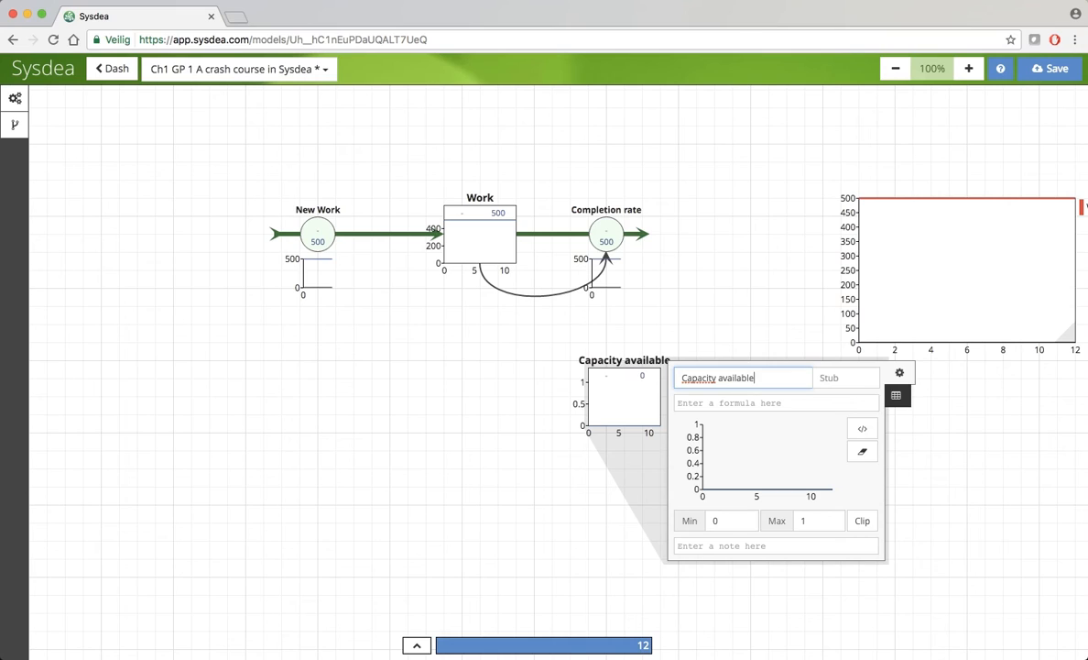
left_click(767, 403)
type("1000")
left_click(568, 507)
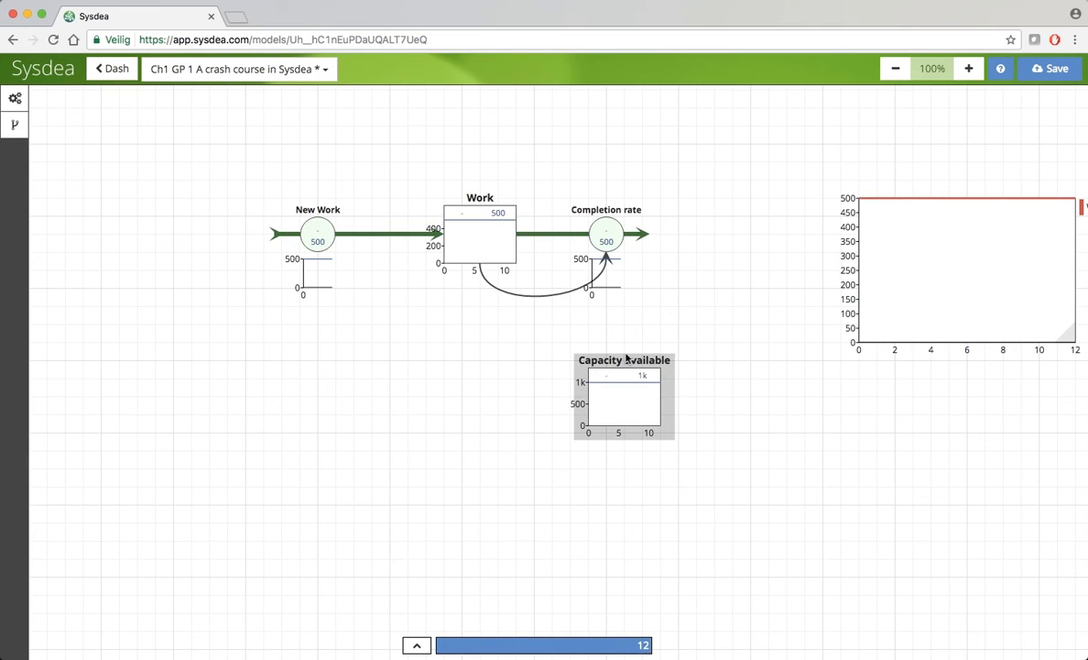
- Link the Capacity available stock to the Completion rate flow and change the flow's formula to MIN("Capacity available","Work")
left_click_drag(625, 359, 612, 240)
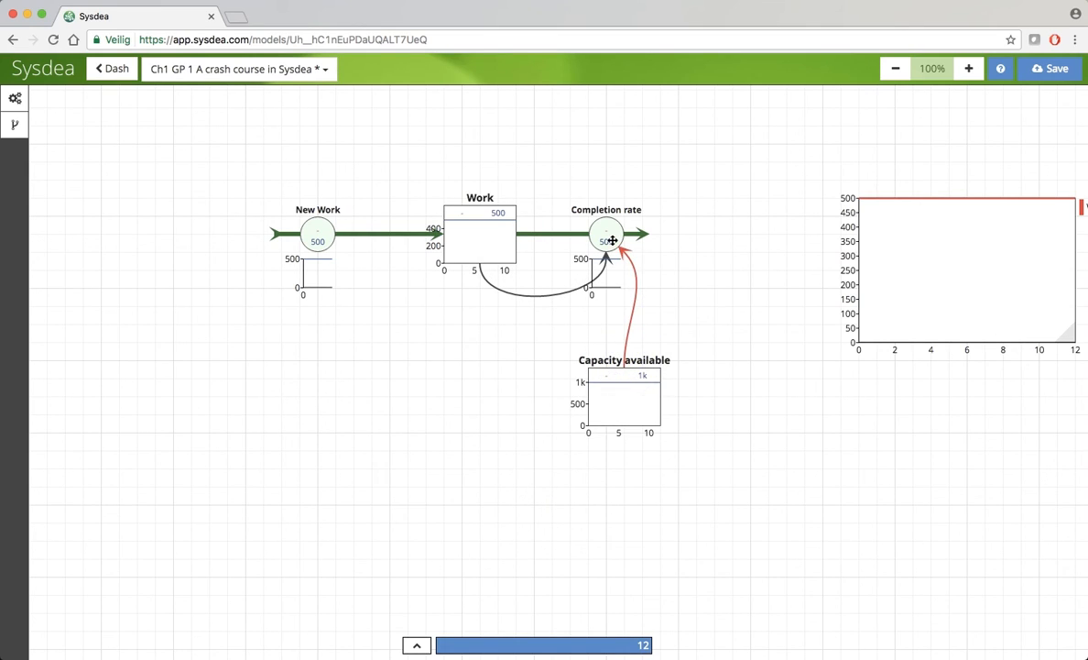
left_click(608, 237)
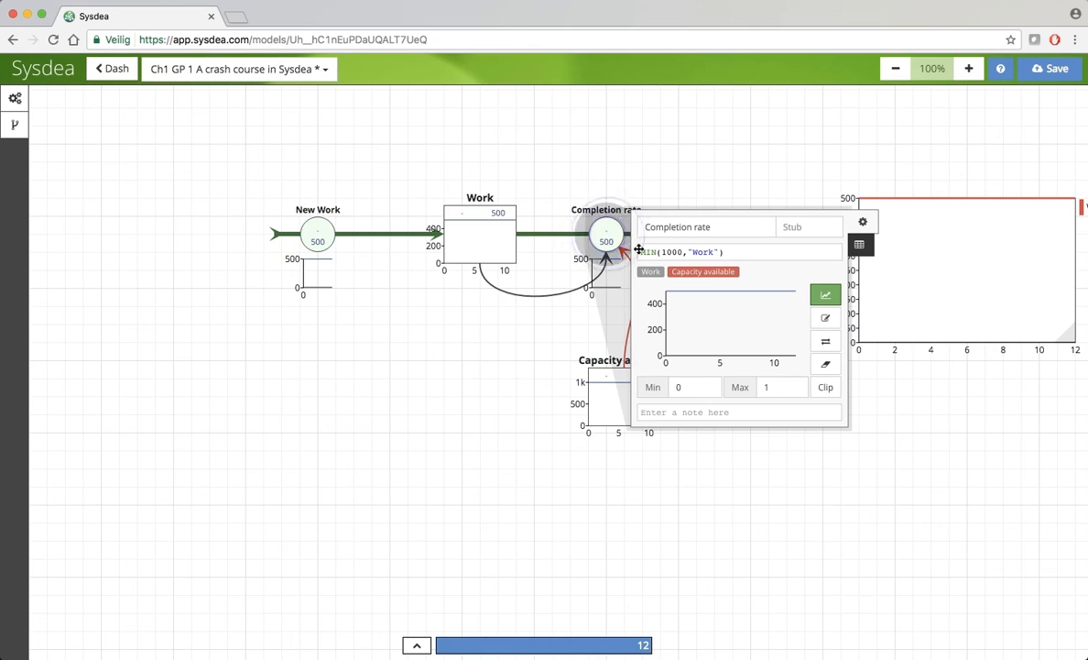
double_click(671, 252)
left_click(695, 273)
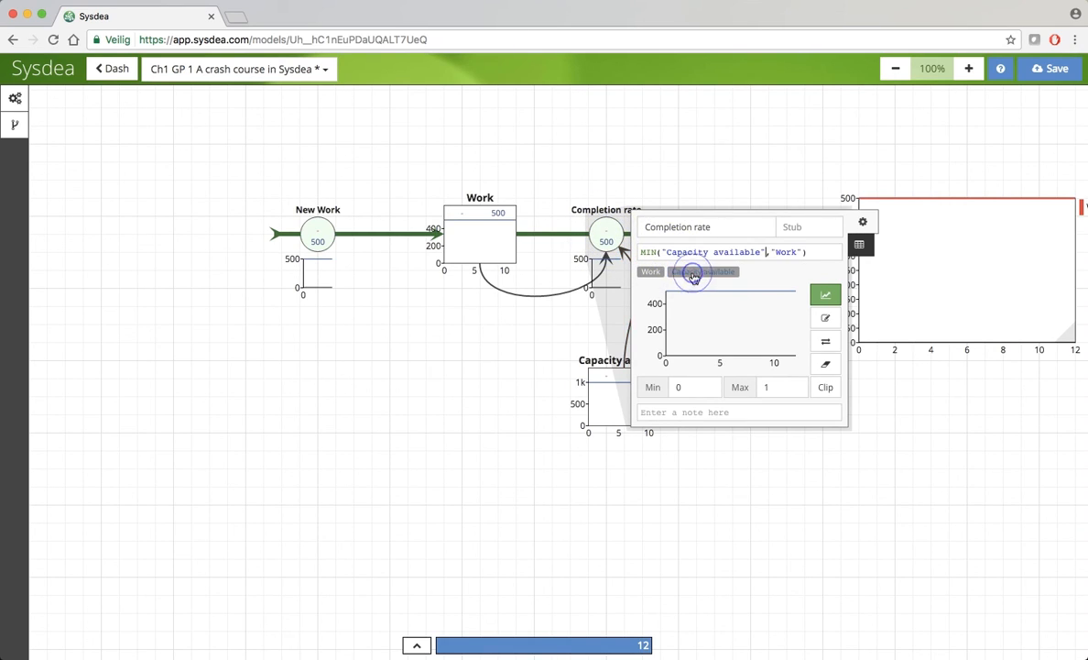
left_click(905, 421)
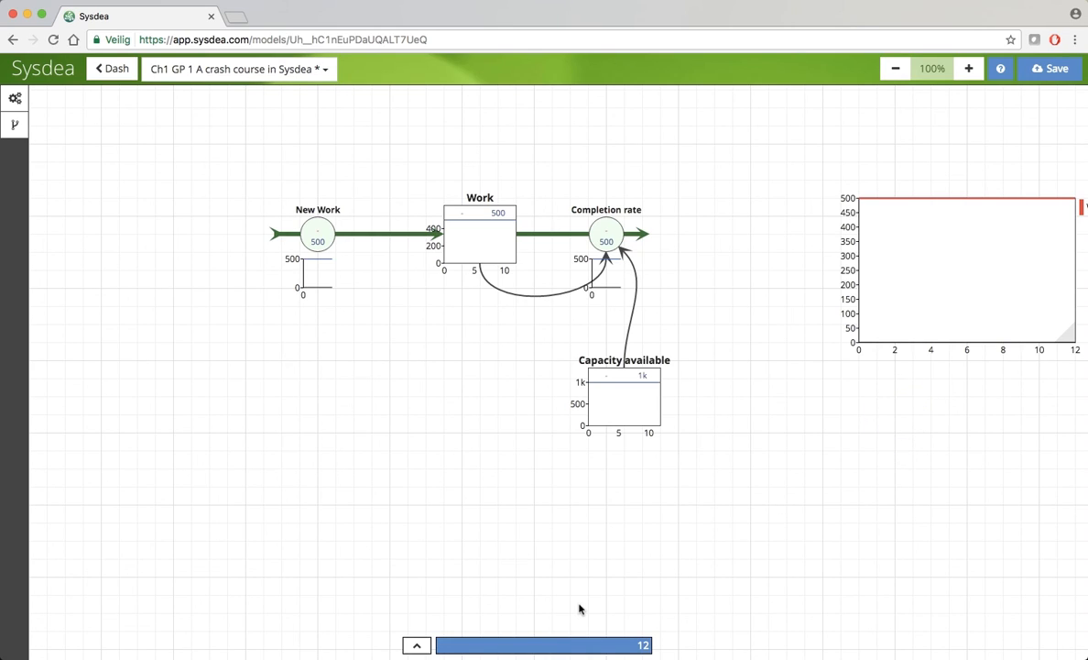